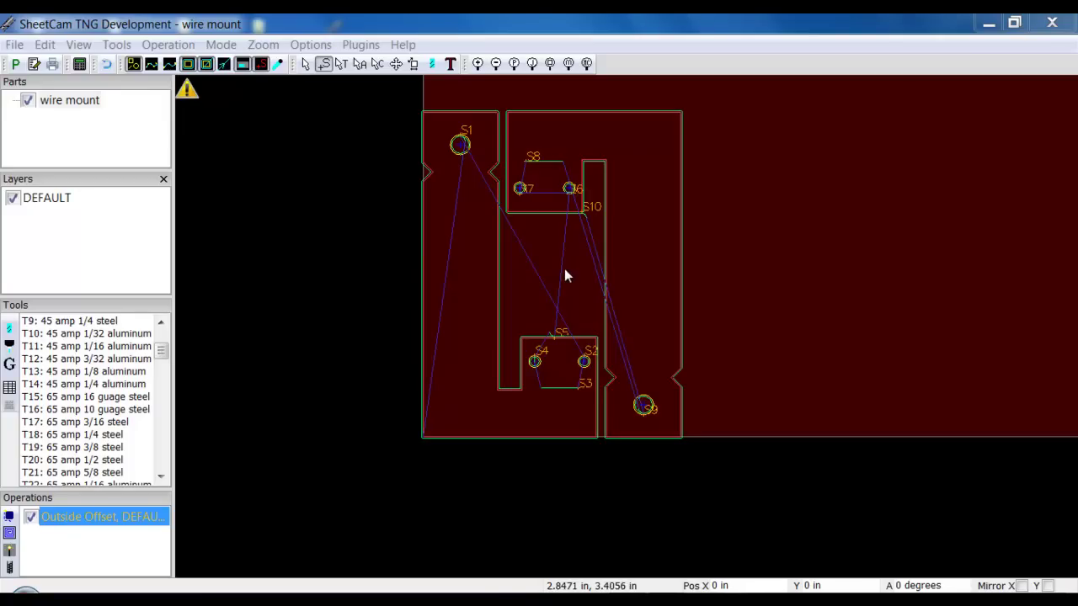
Display the T15 Outside Offset warnings about unoffset open paths and lead-ins that don't fit
mouse_move(145, 527)
Cycle the start-point sequencing until the outer outline starts at its bottom-left corner as S5
click(107, 64)
click(107, 65)
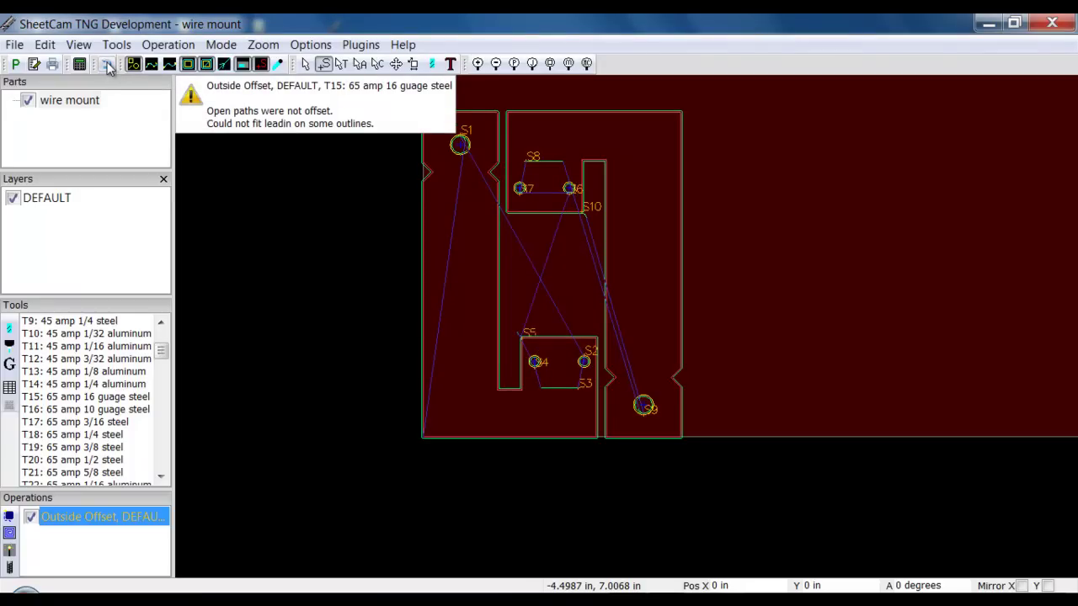
click(107, 65)
click(106, 65)
click(107, 65)
click(107, 64)
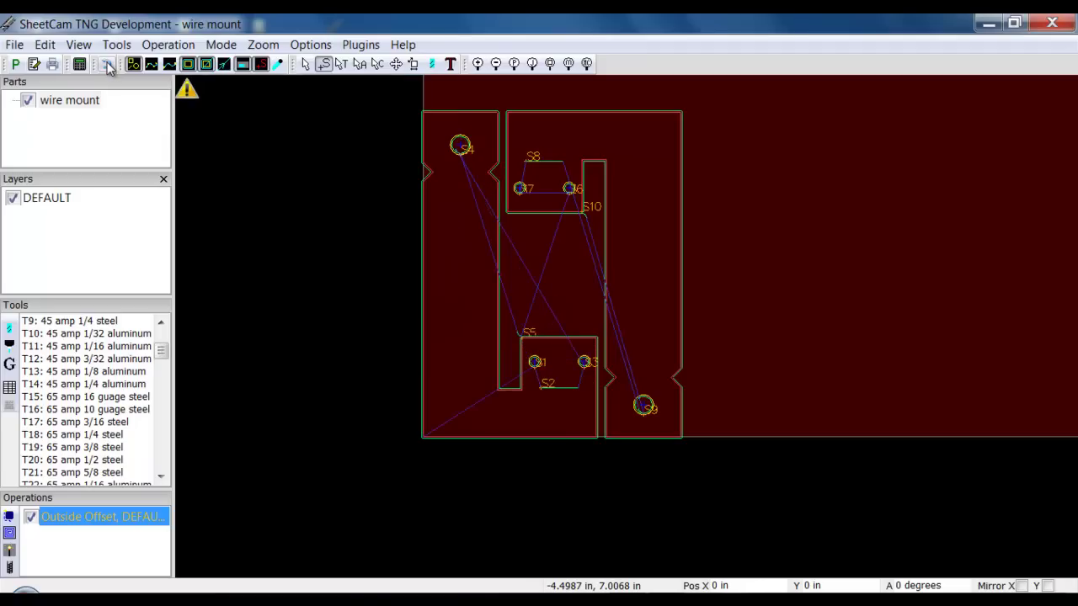
click(107, 65)
click(107, 65)
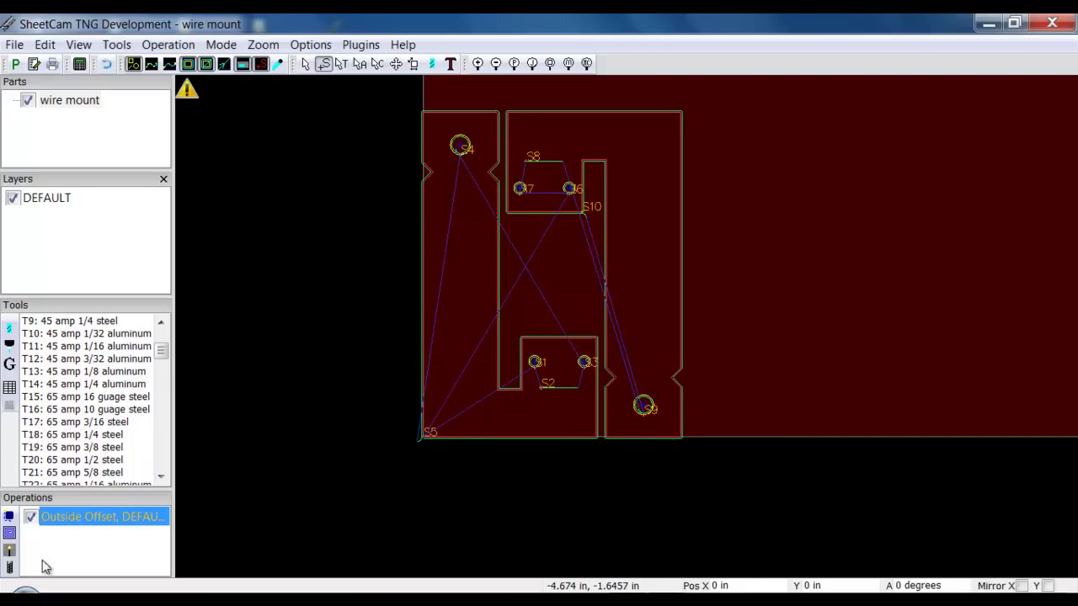
Remove the Outside Offset operation so the wire mount job has no toolpaths
right_click(81, 519)
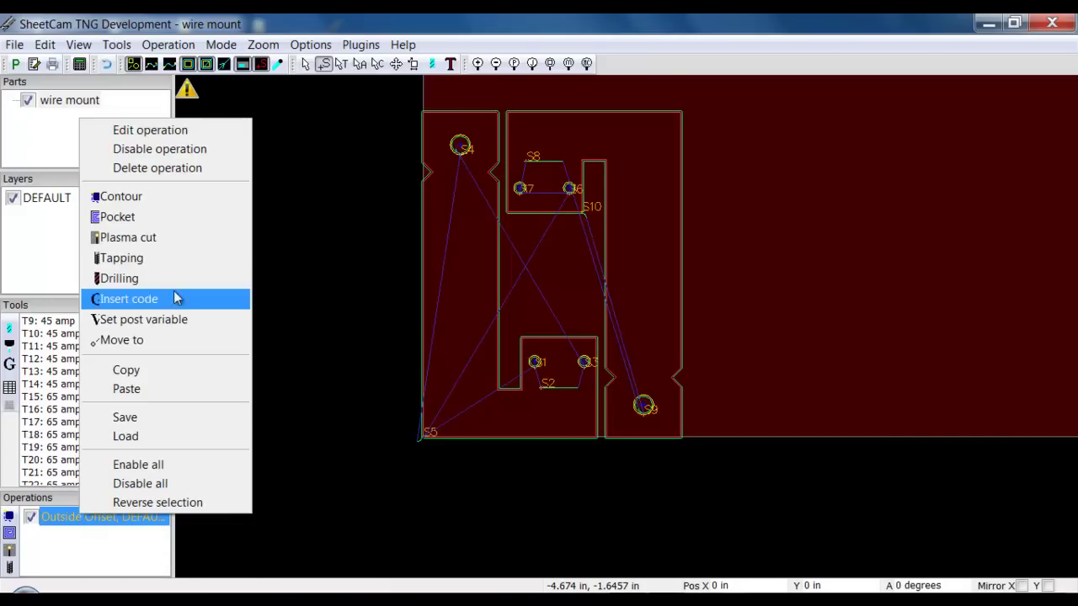
click(186, 169)
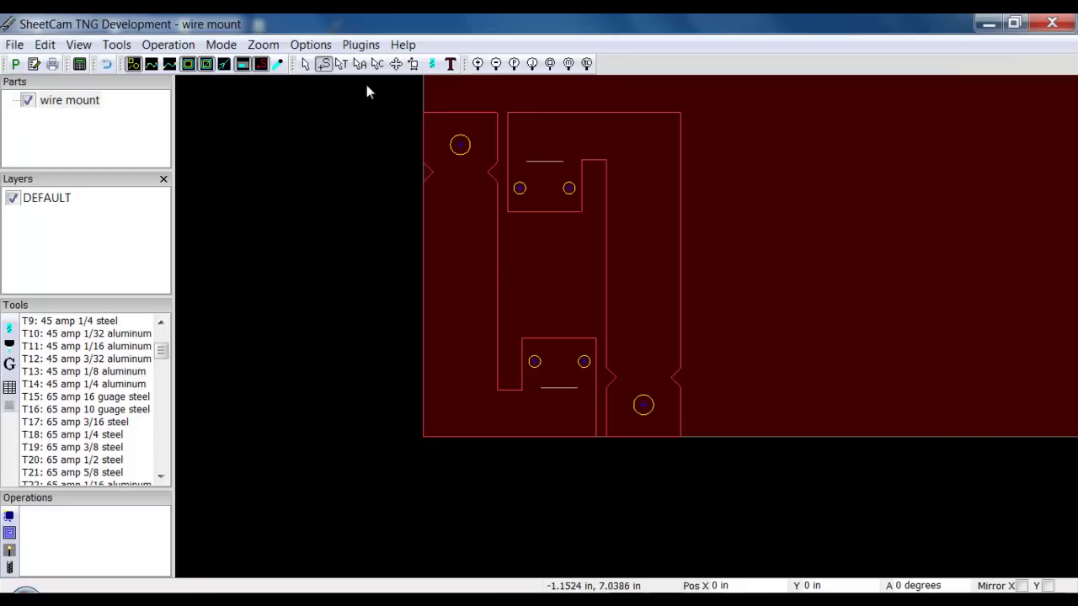
Switch the working mode to Edit contours
click(222, 47)
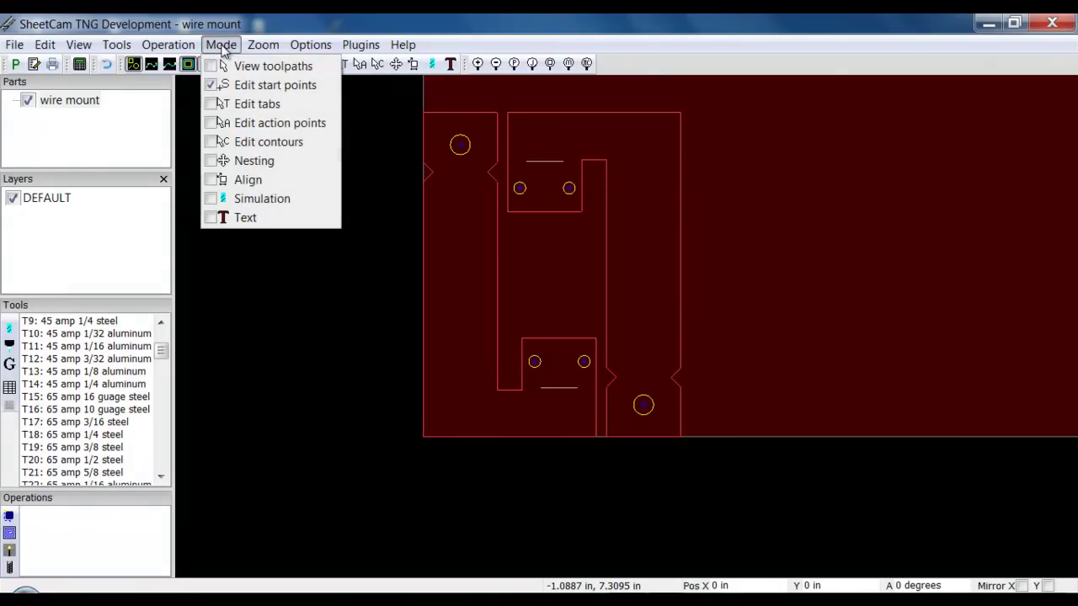
click(212, 145)
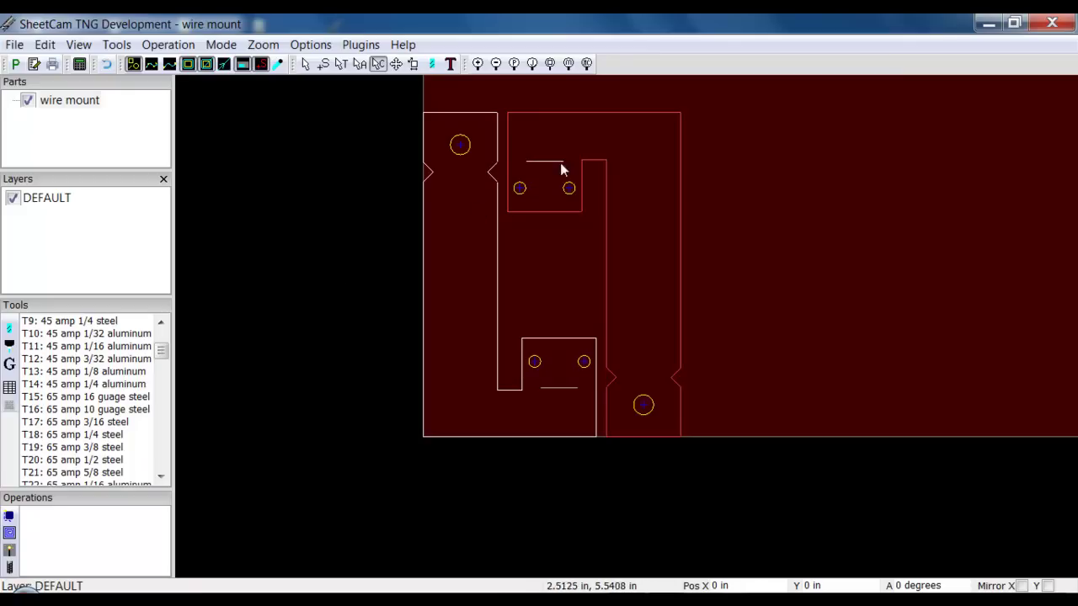
Toggle the top-left hole's selection off, leaving the lower cutout's right hole marked
click(467, 151)
click(464, 159)
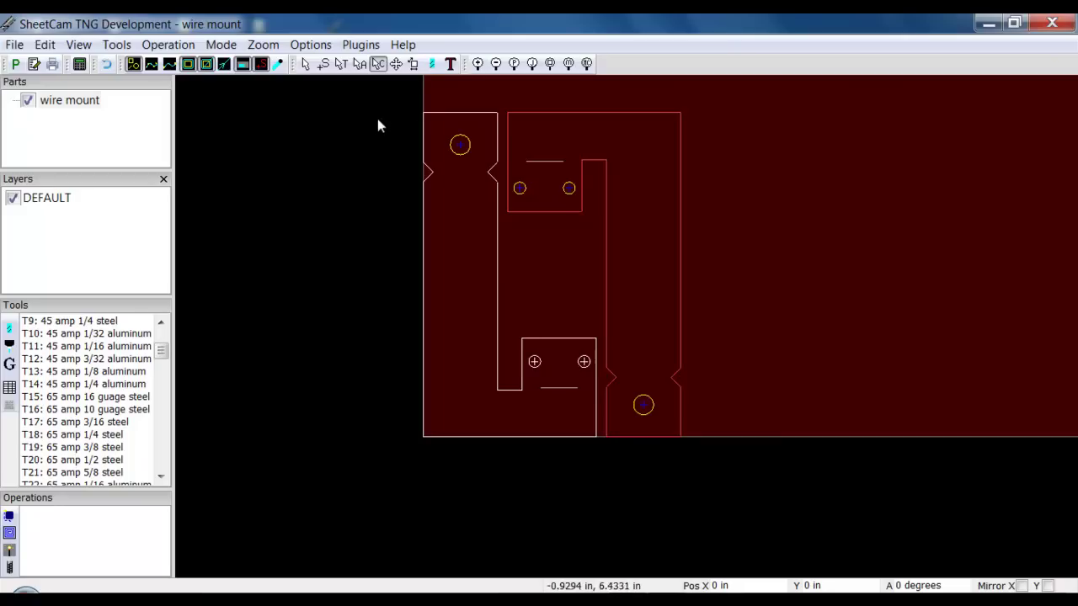
Box-select the top-left hole and both lower-notch holes together
drag(389, 98, 483, 210)
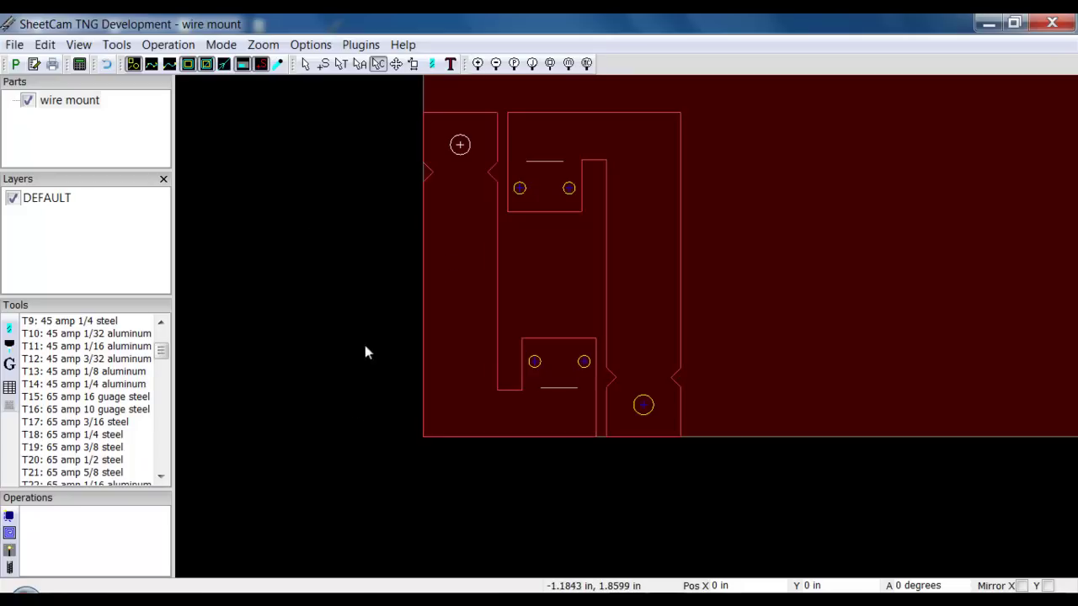
drag(389, 286, 603, 543)
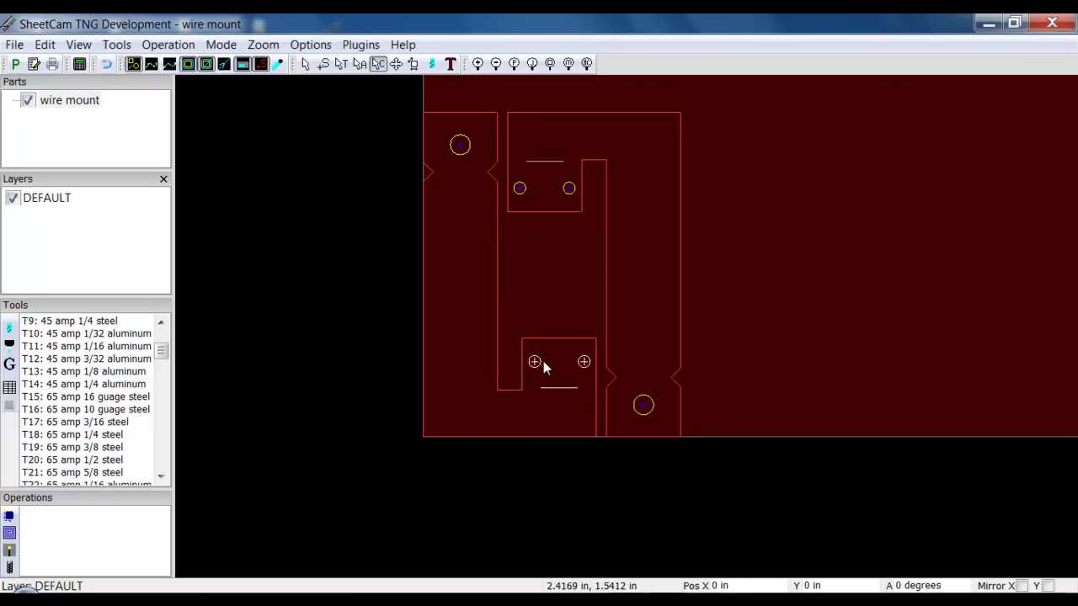
drag(392, 102, 493, 185)
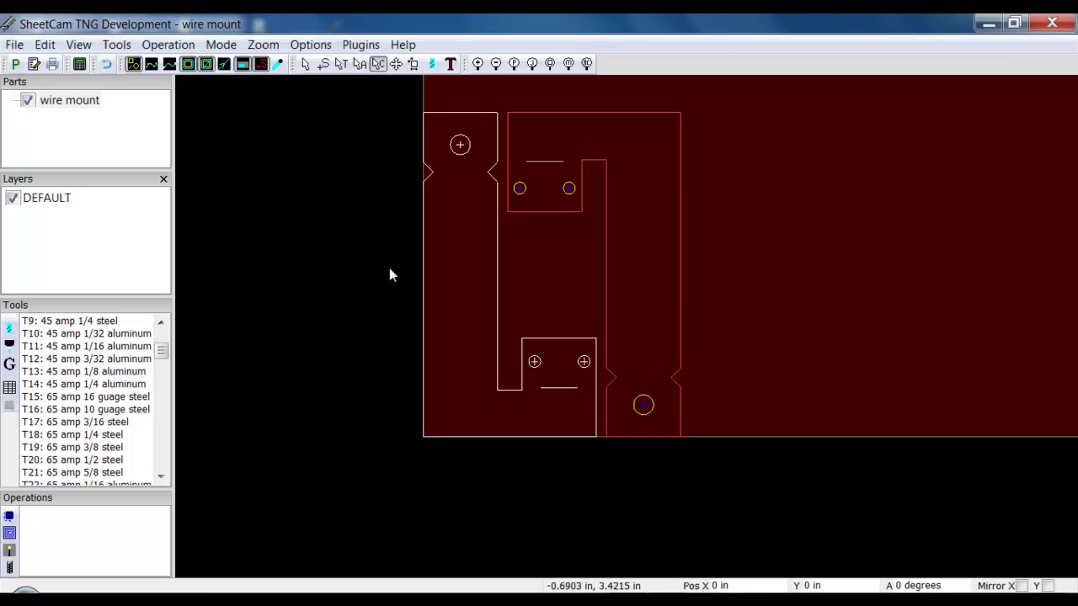
click(538, 242)
click(554, 261)
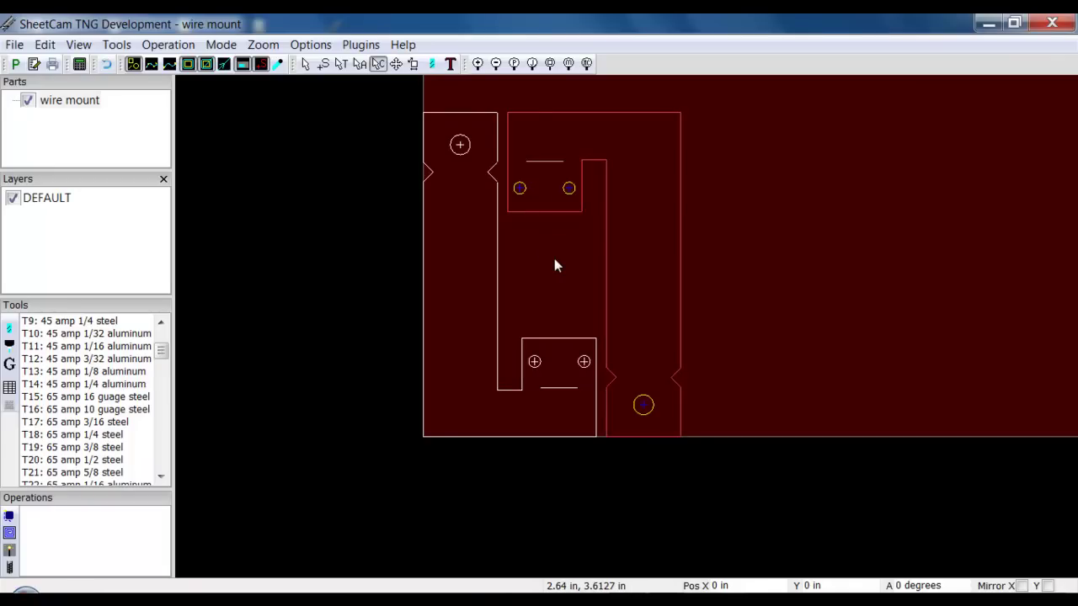
right_click(554, 265)
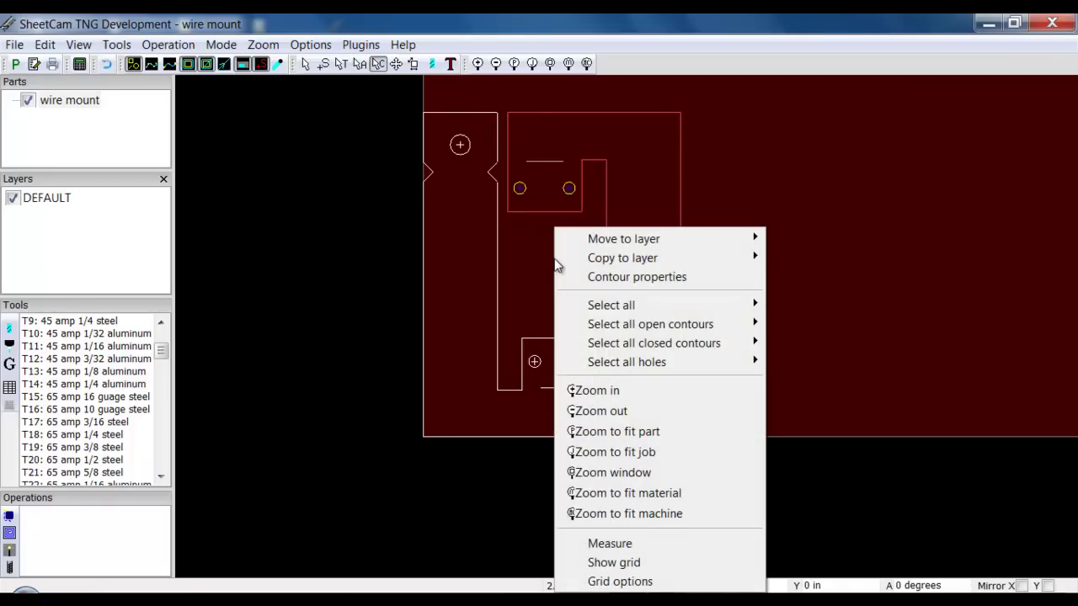
mouse_move(608, 306)
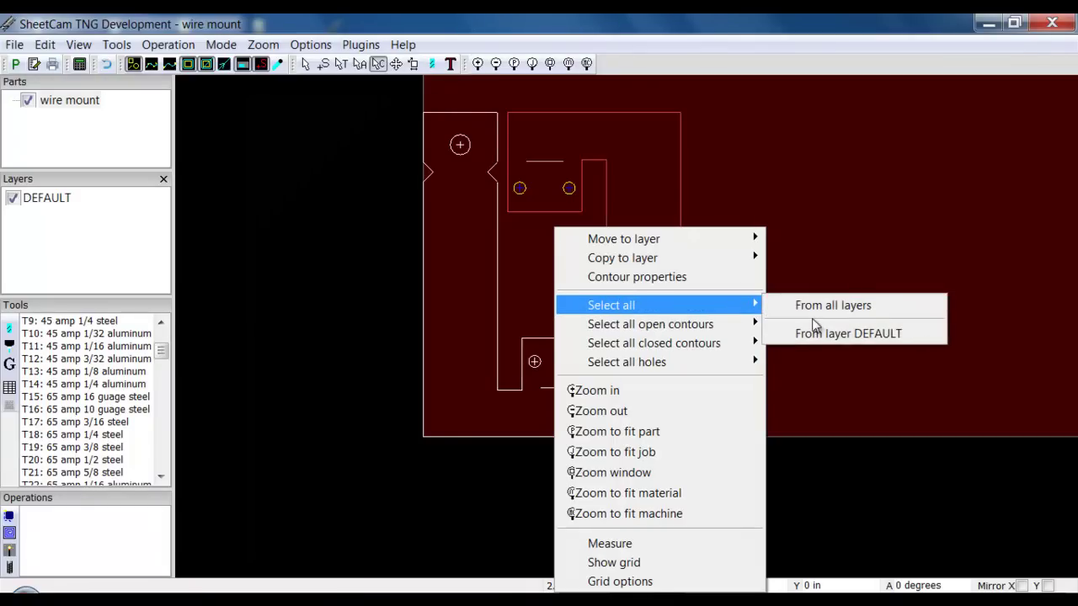
mouse_move(644, 325)
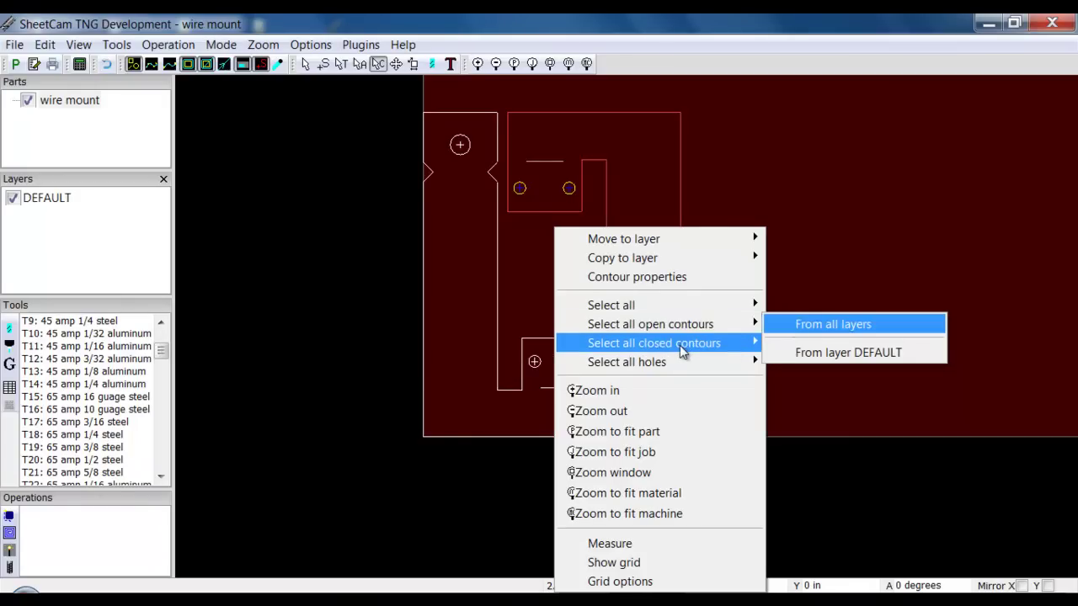
mouse_move(679, 345)
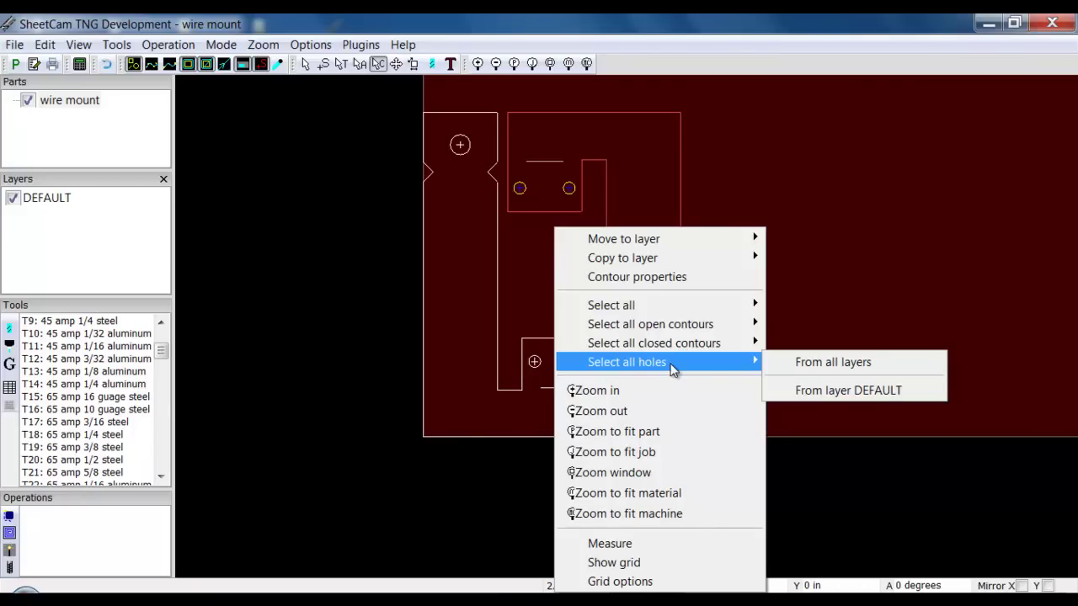
Move the selected contours onto a new layer named 'part to cut'
click(526, 250)
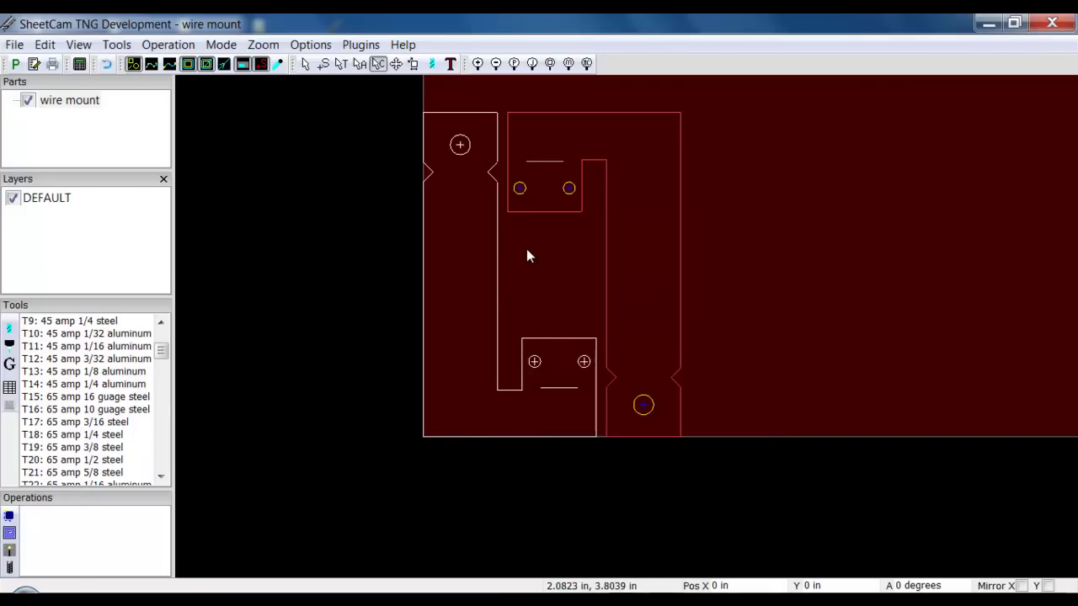
right_click(452, 283)
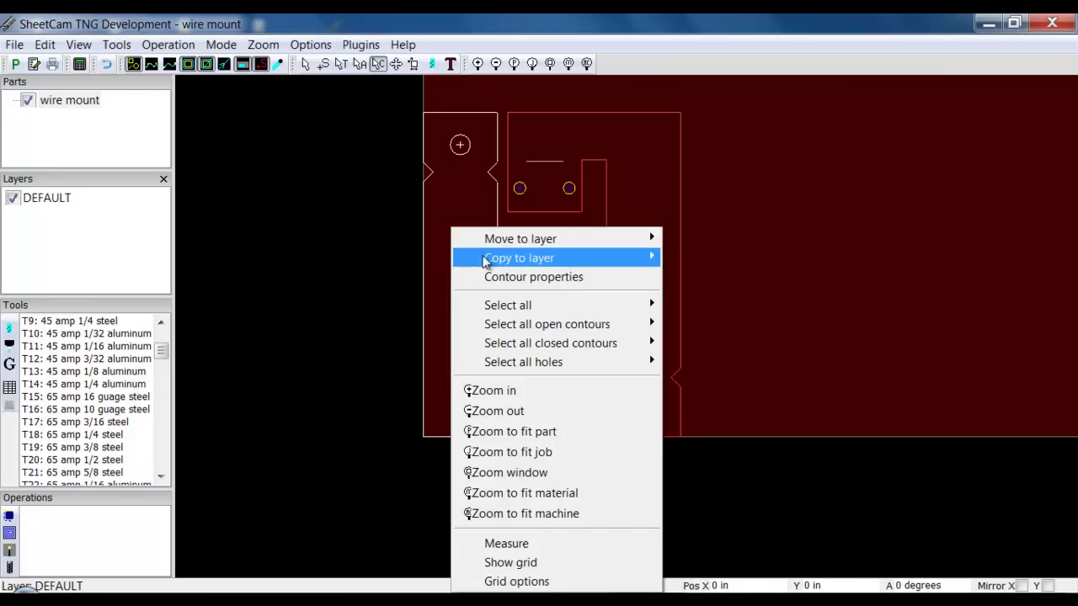
mouse_move(489, 239)
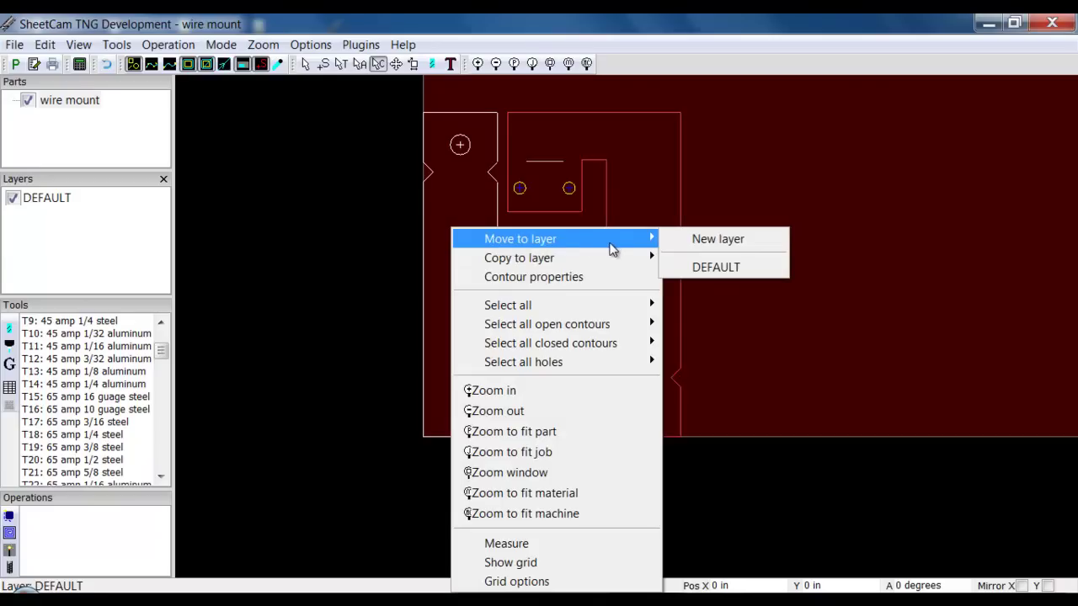
click(709, 240)
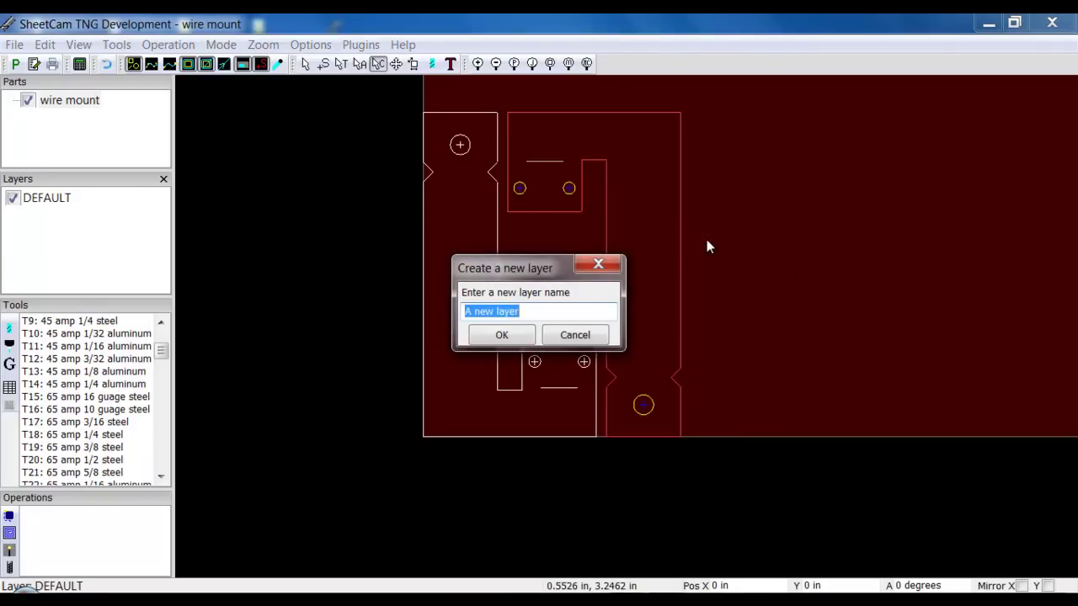
key(BackSpace)
text(p)
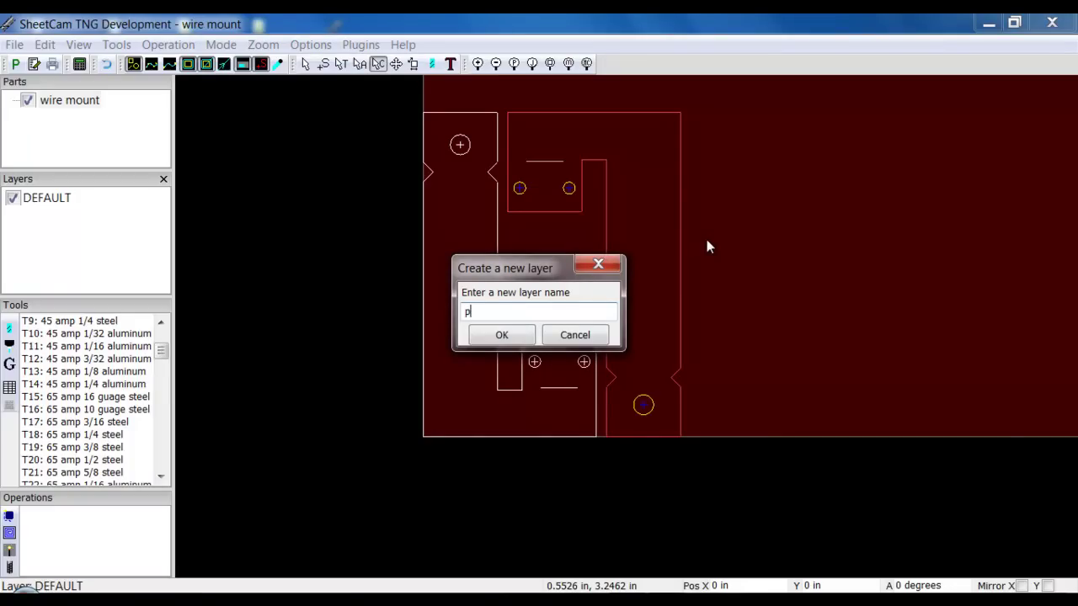
text(art to cut)
Confirm the 'part to cut' layer and hide DEFAULT so only the bracket and holes show
click(500, 336)
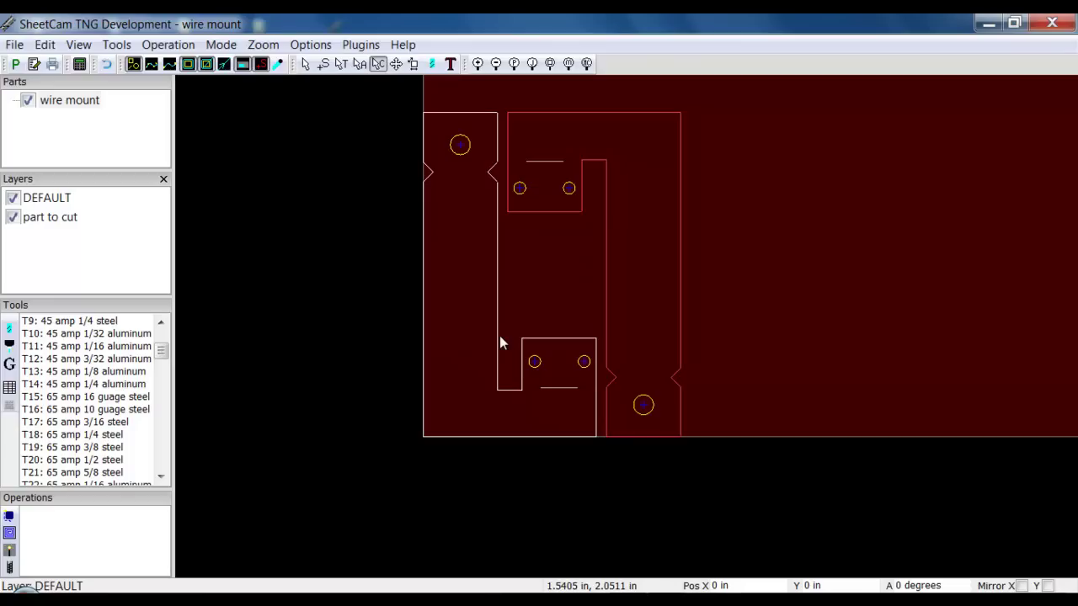
click(13, 197)
click(13, 197)
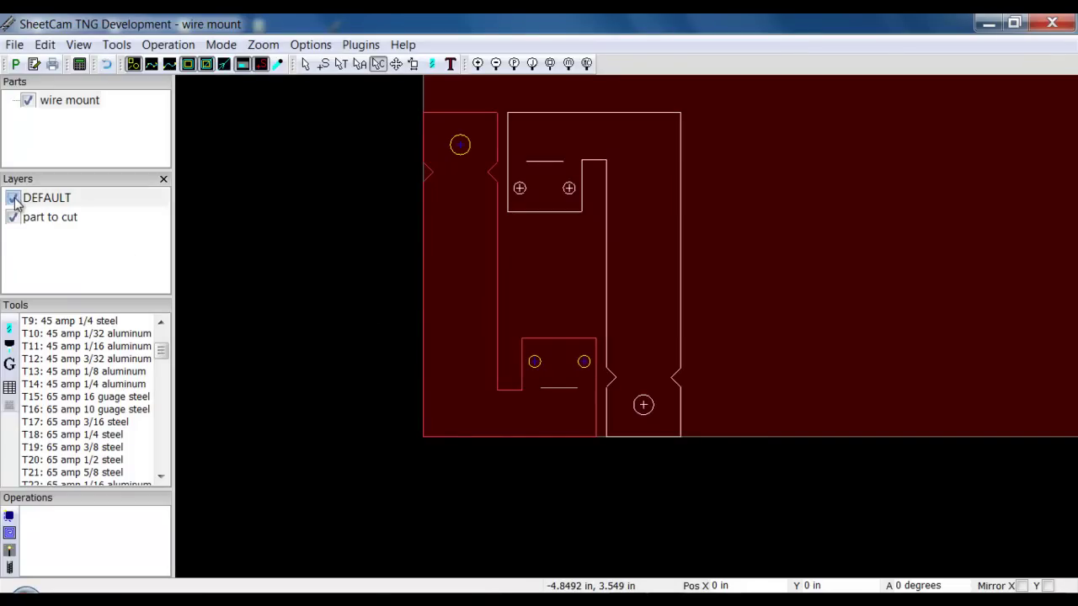
click(13, 217)
click(13, 217)
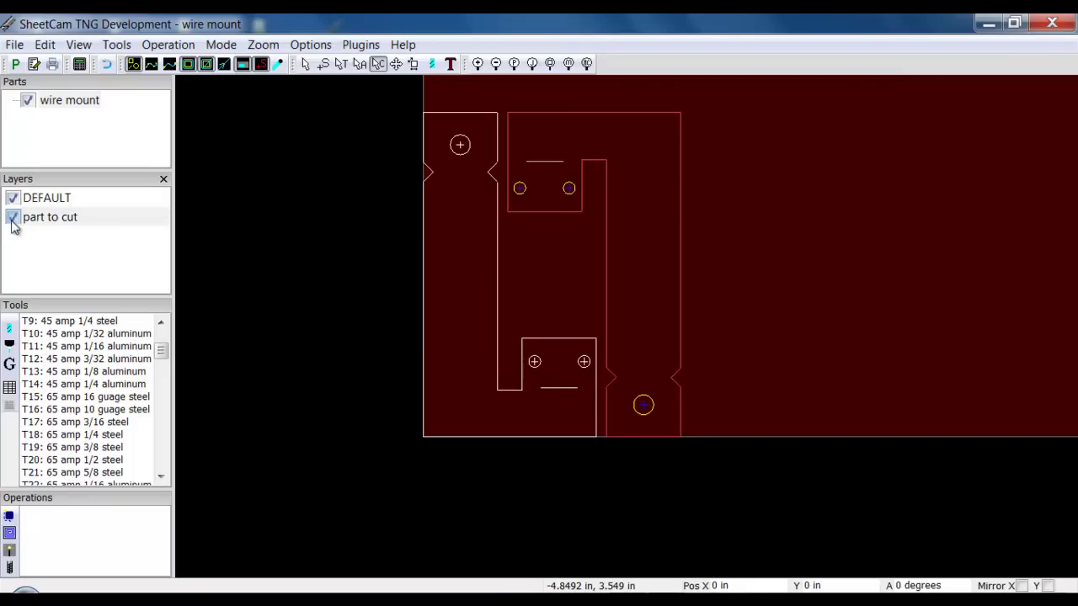
click(13, 197)
click(13, 199)
click(12, 199)
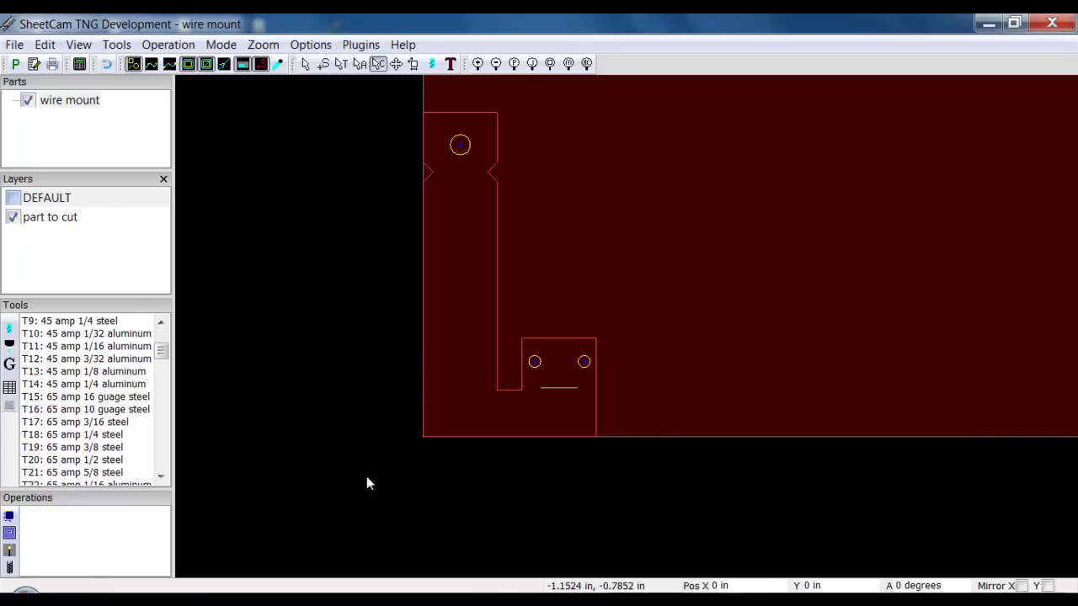
Add a Plasma cut operation on the 'part to cut' layer, generating outside-offset toolpaths S1–S5
click(169, 45)
click(173, 106)
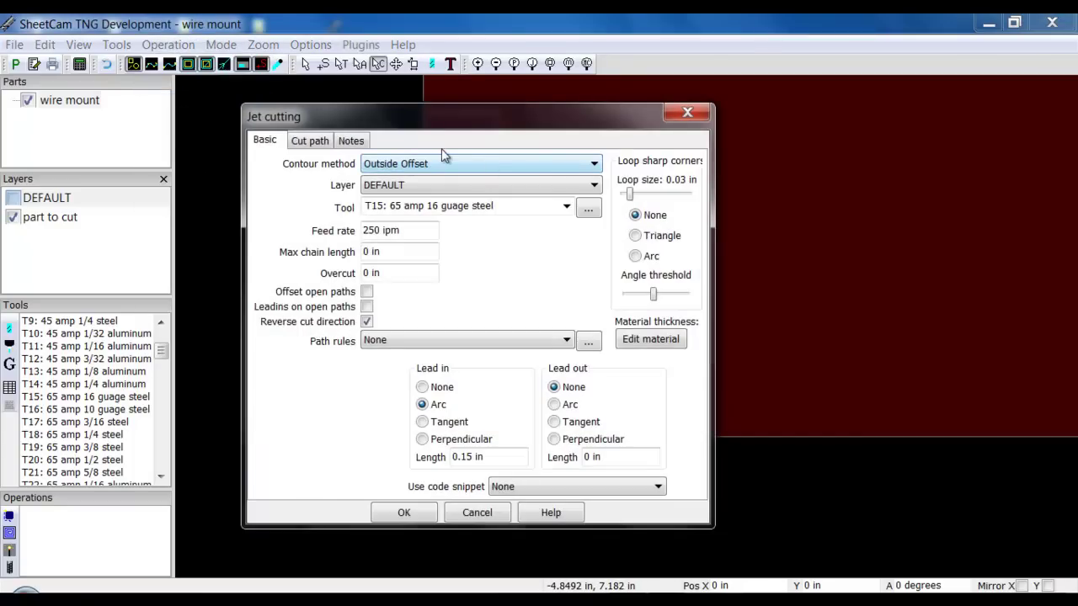
click(593, 186)
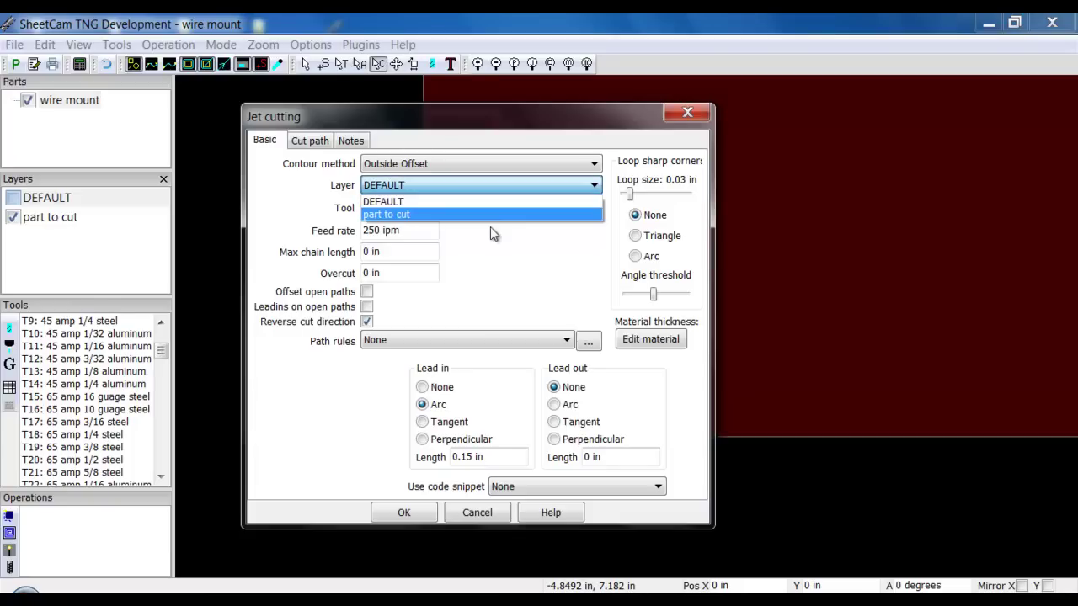
click(488, 216)
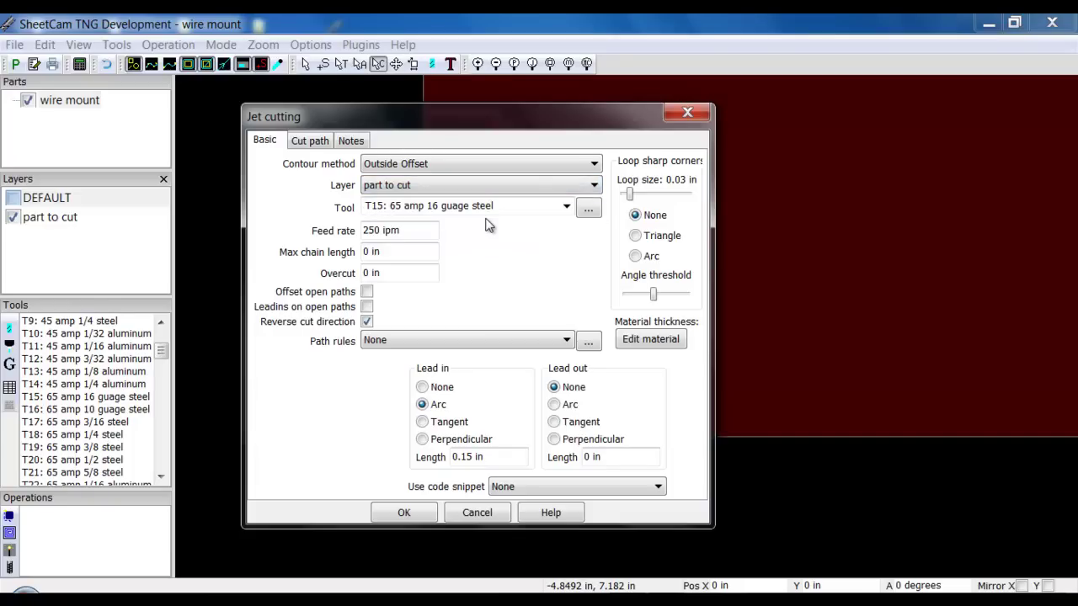
click(402, 515)
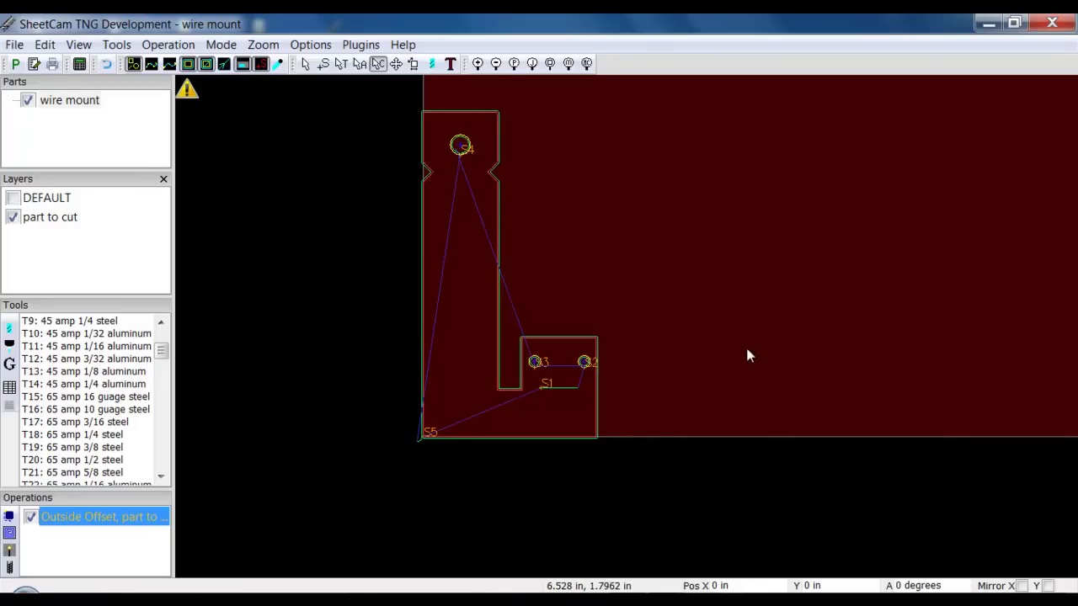
Undo the generated Outside Offset operation and show the DEFAULT layer again
mouse_move(187, 89)
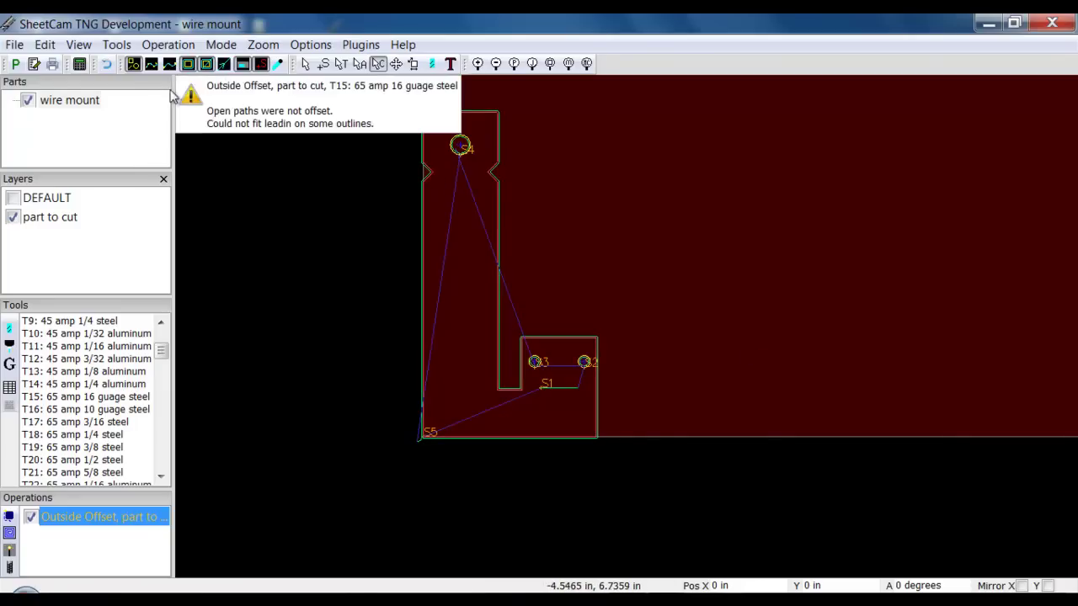
click(107, 65)
click(107, 65)
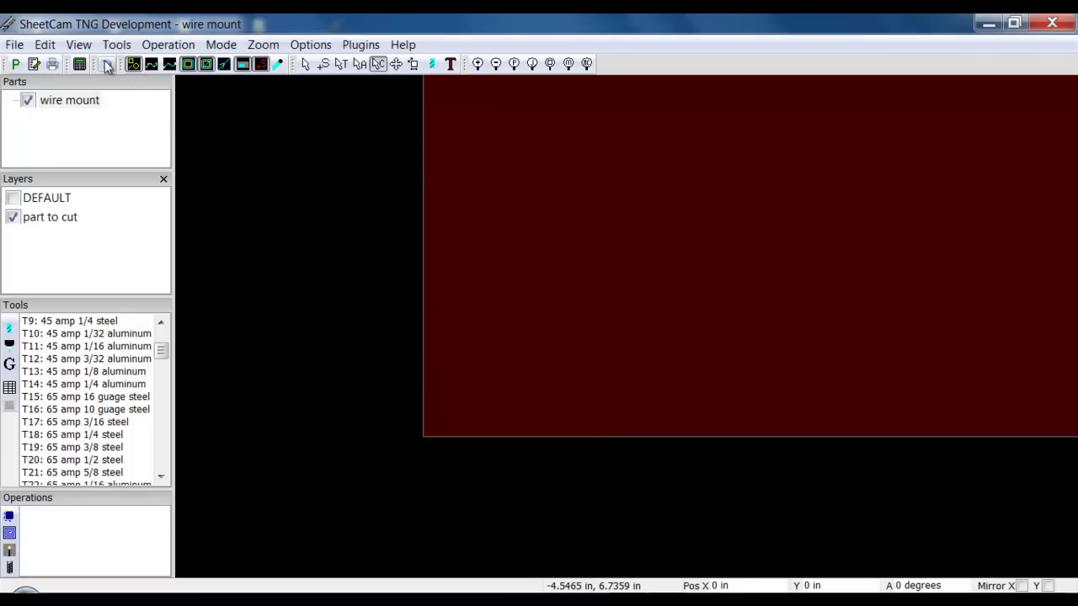
click(107, 65)
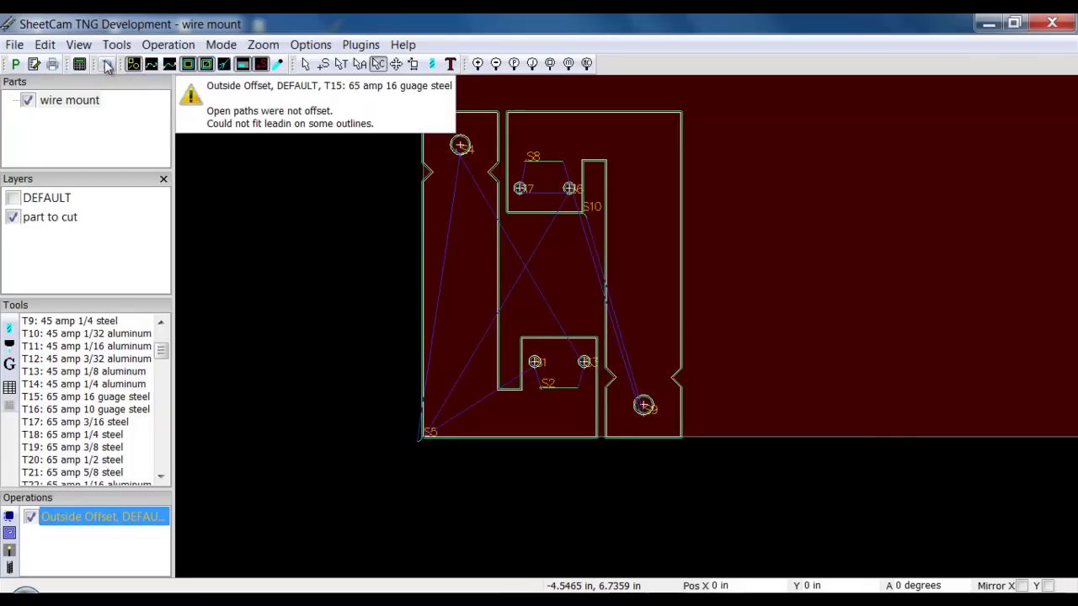
click(14, 198)
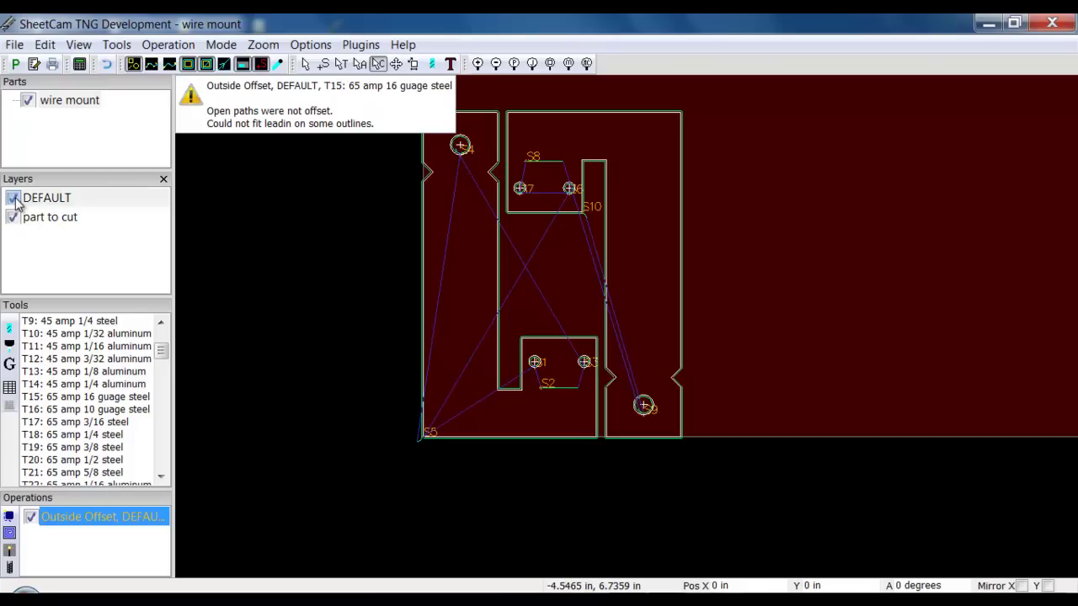
click(106, 66)
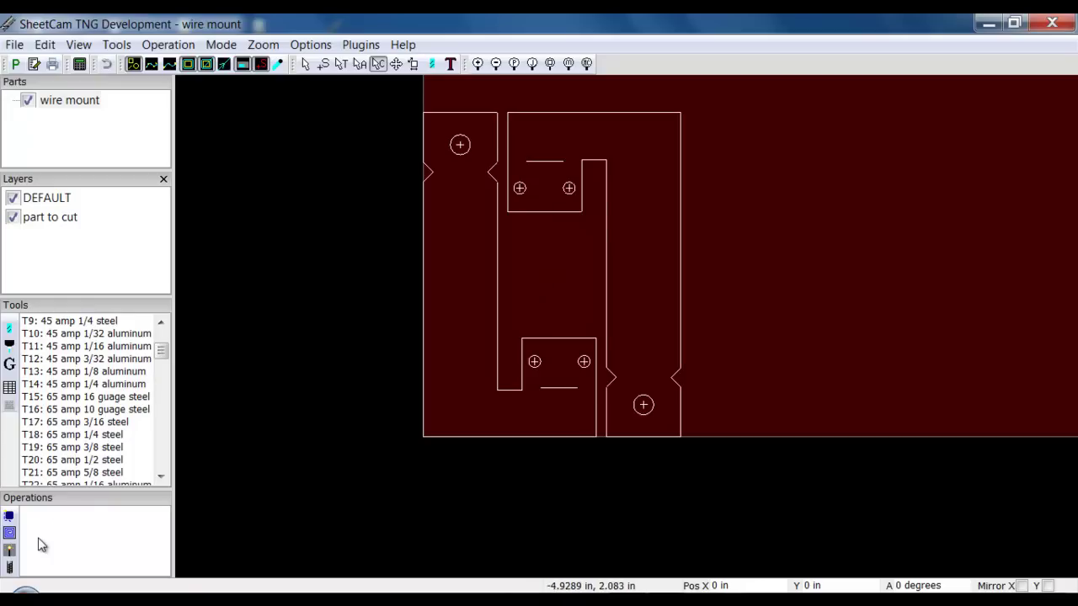
Untick the 'part to cut' layer so only DEFAULT stays visible, leaving layer options unchanged
click(14, 219)
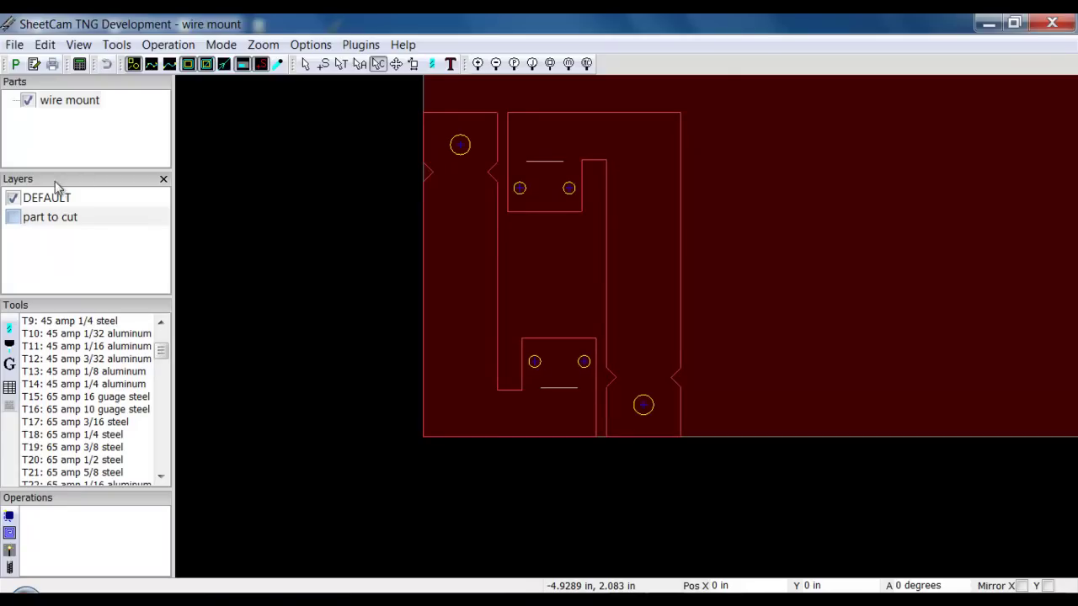
right_click(51, 228)
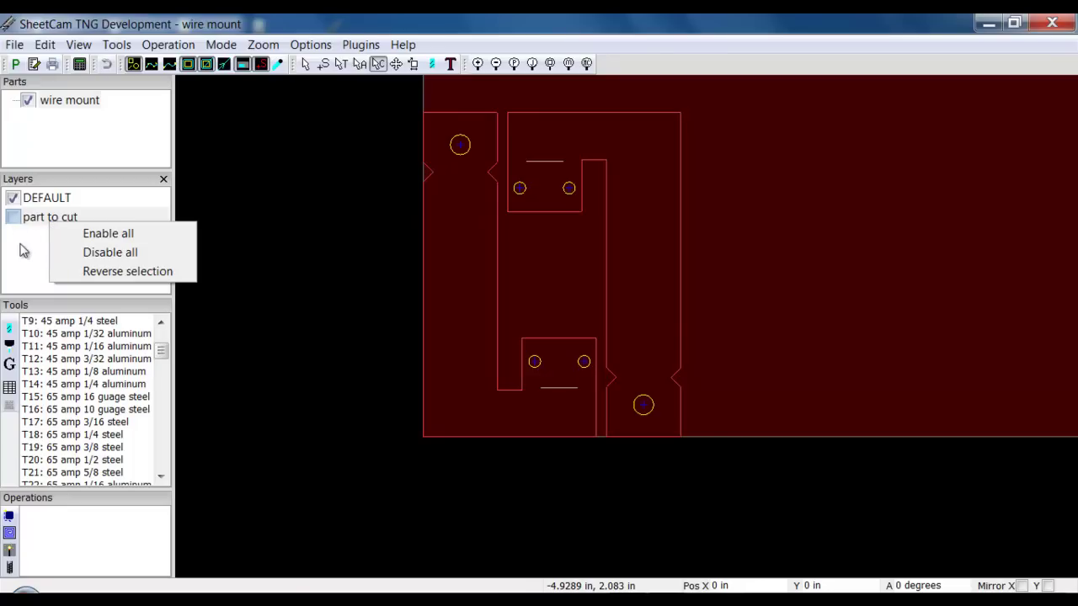
click(25, 247)
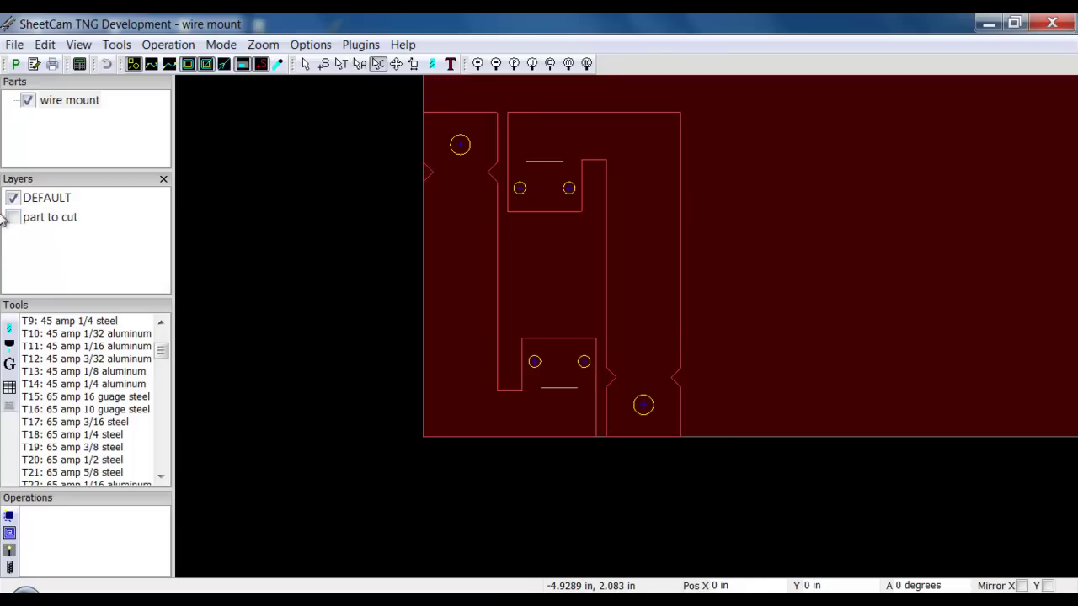